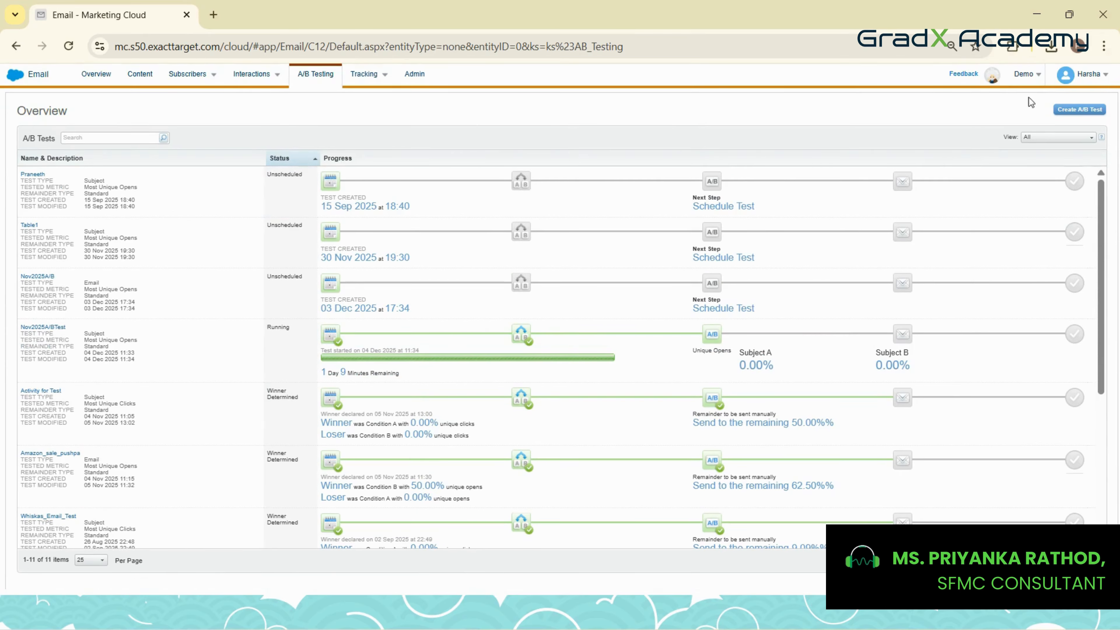
Create a new A/B test named Nv2025A/BTest
left_click(1079, 113)
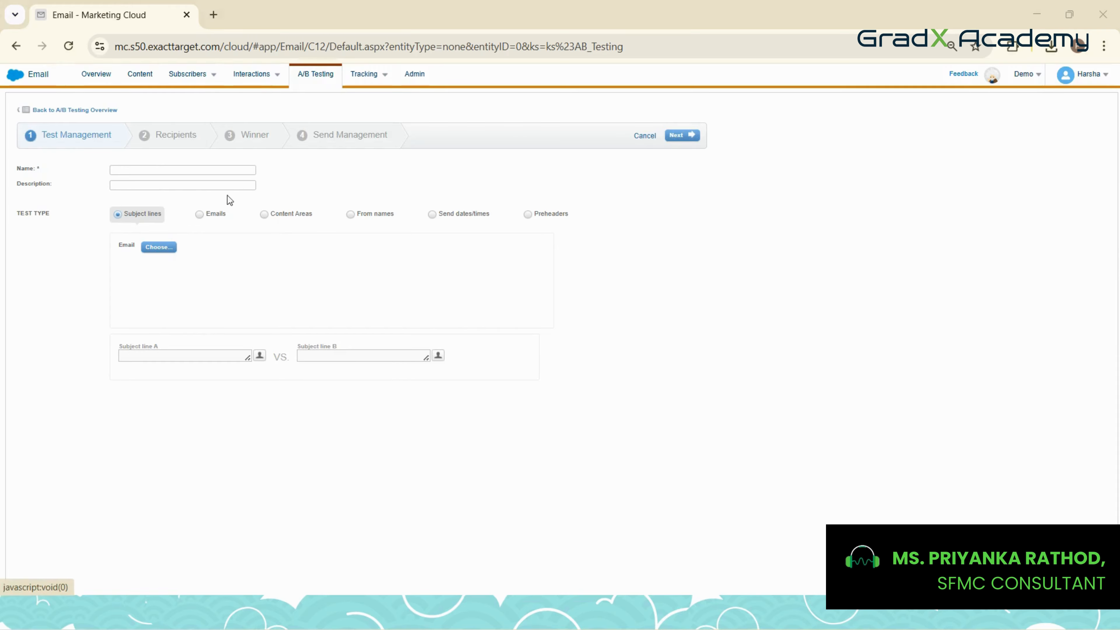
left_click(178, 170)
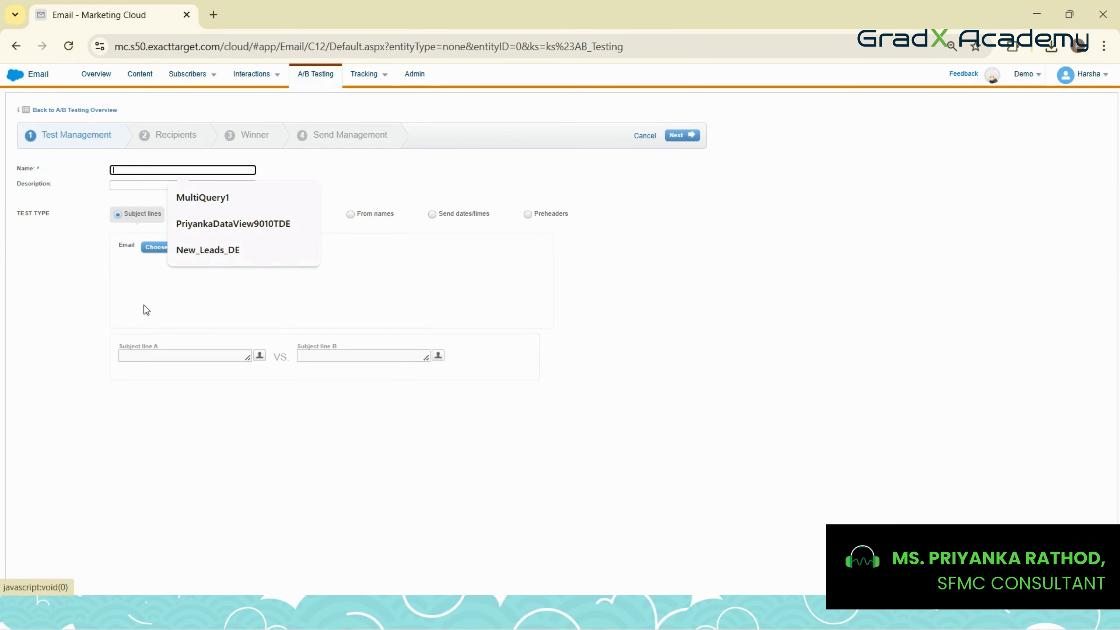
type("N")
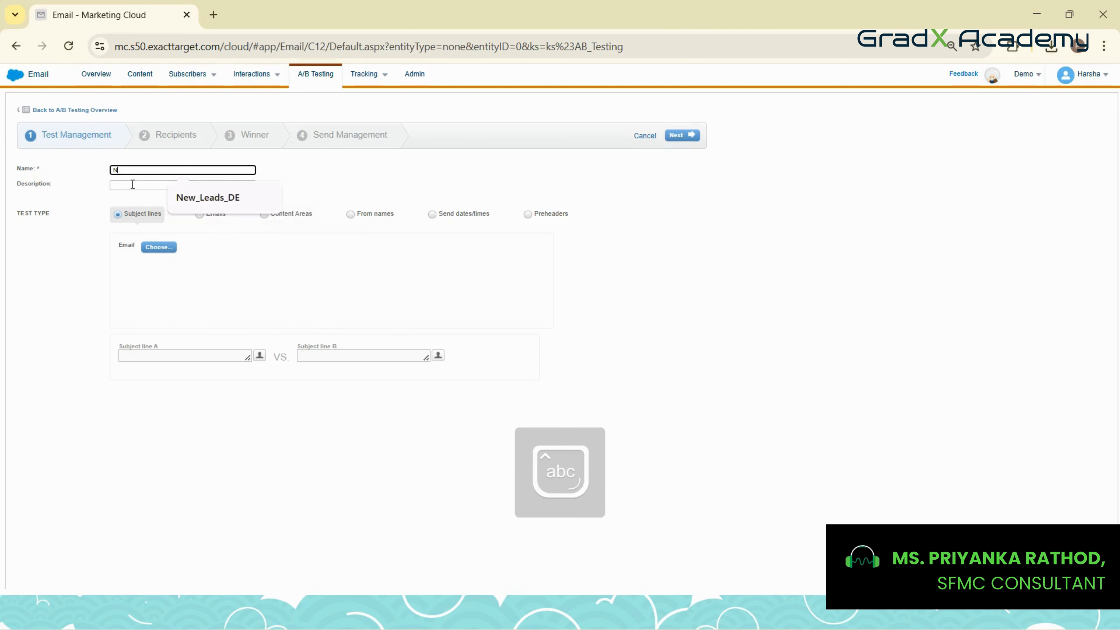
type("e")
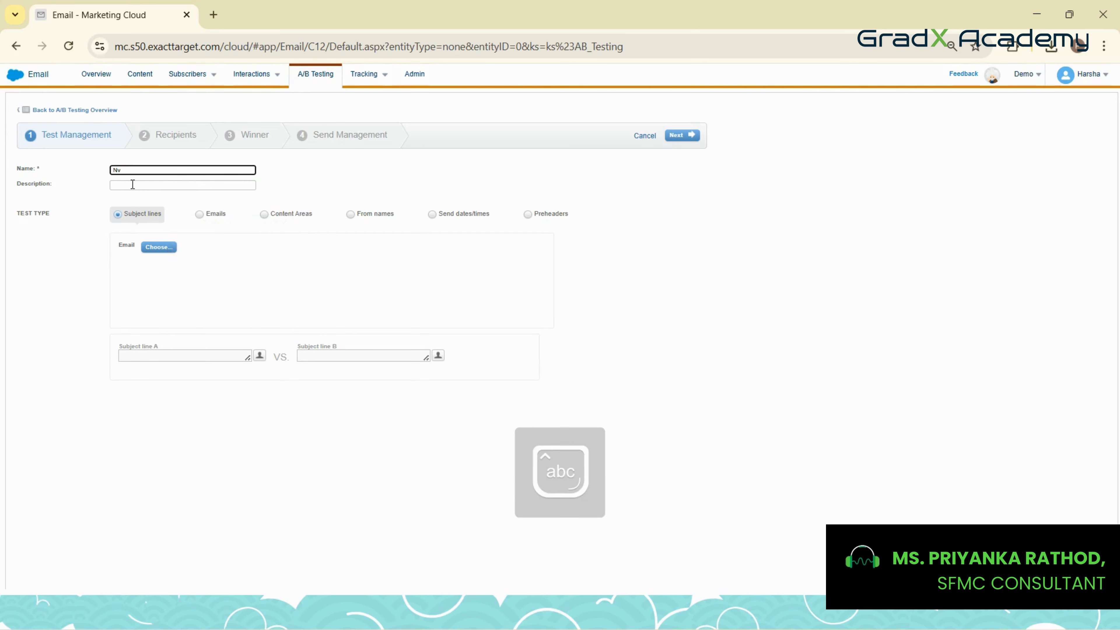
type("2025")
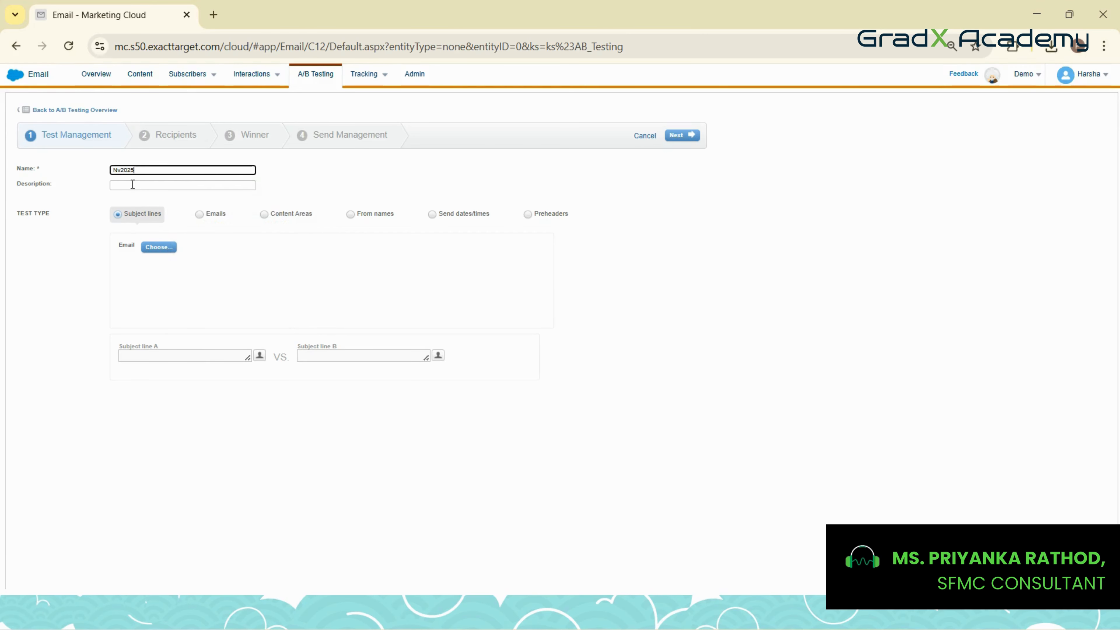
type("A/BTest")
Choose Test Email from the keshar Content folder as the email for the subject line test
left_click(159, 248)
scroll(388, 321, "down", 5)
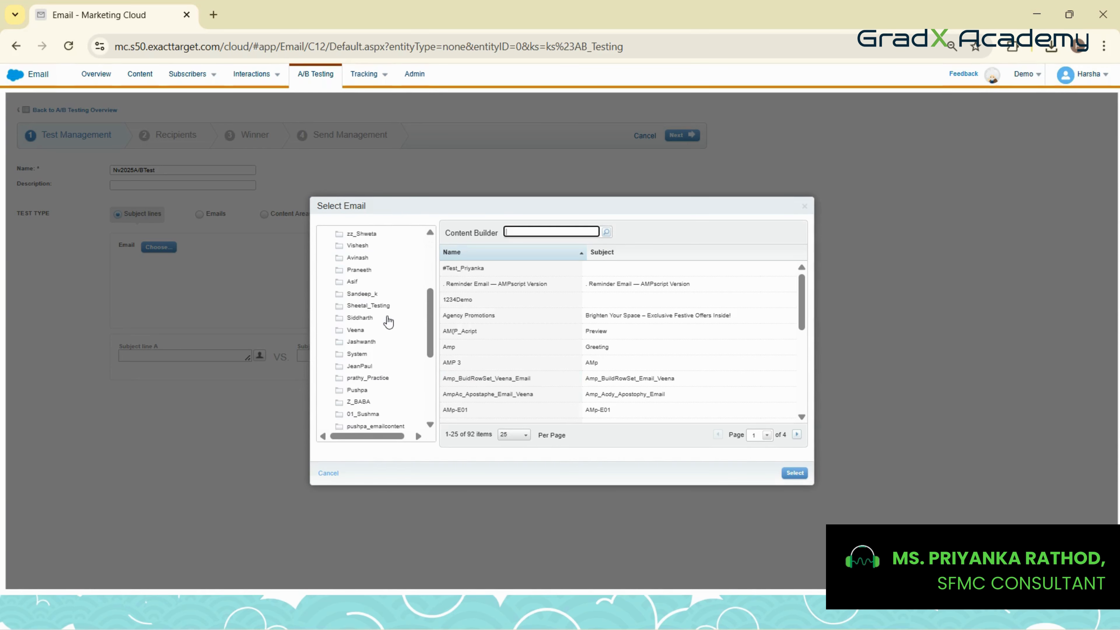
scroll(388, 321, "down", 5)
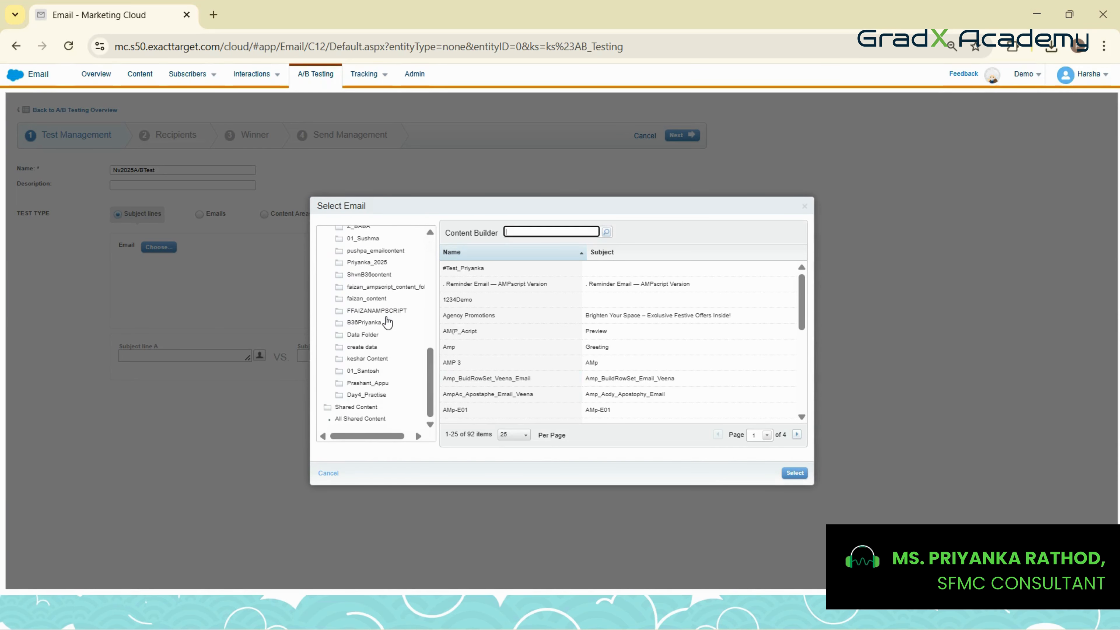
left_click(378, 361)
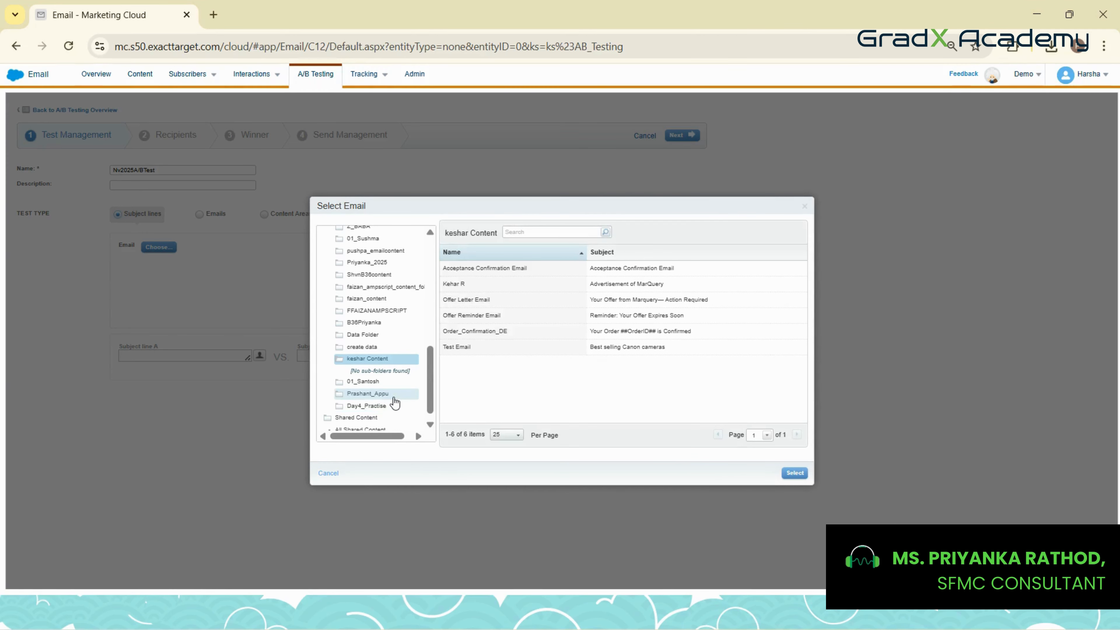
left_click(606, 353)
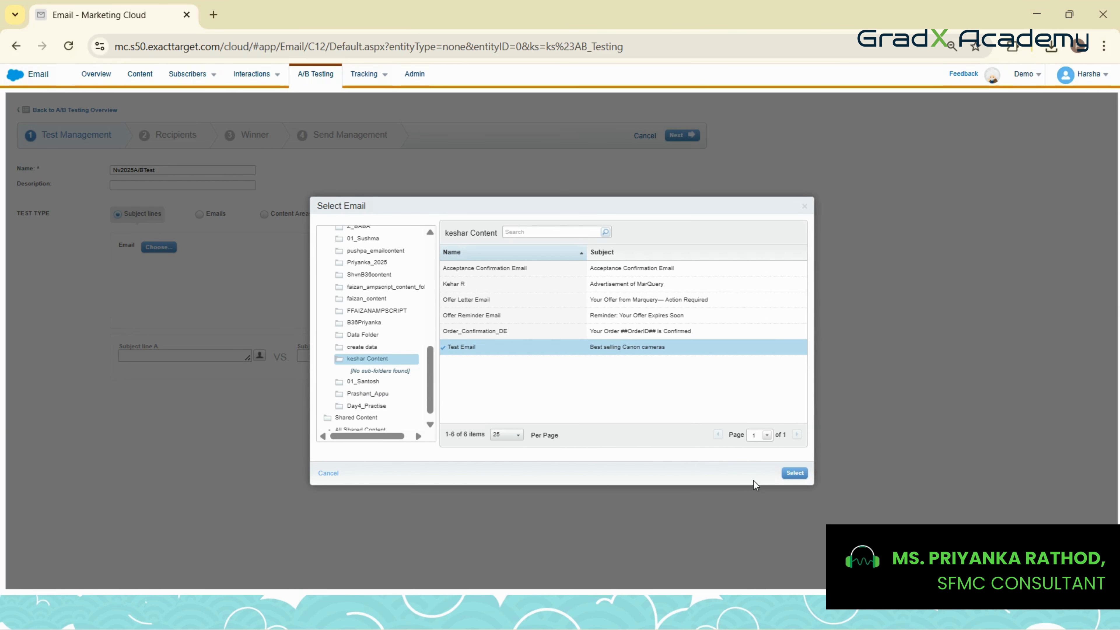
left_click(787, 473)
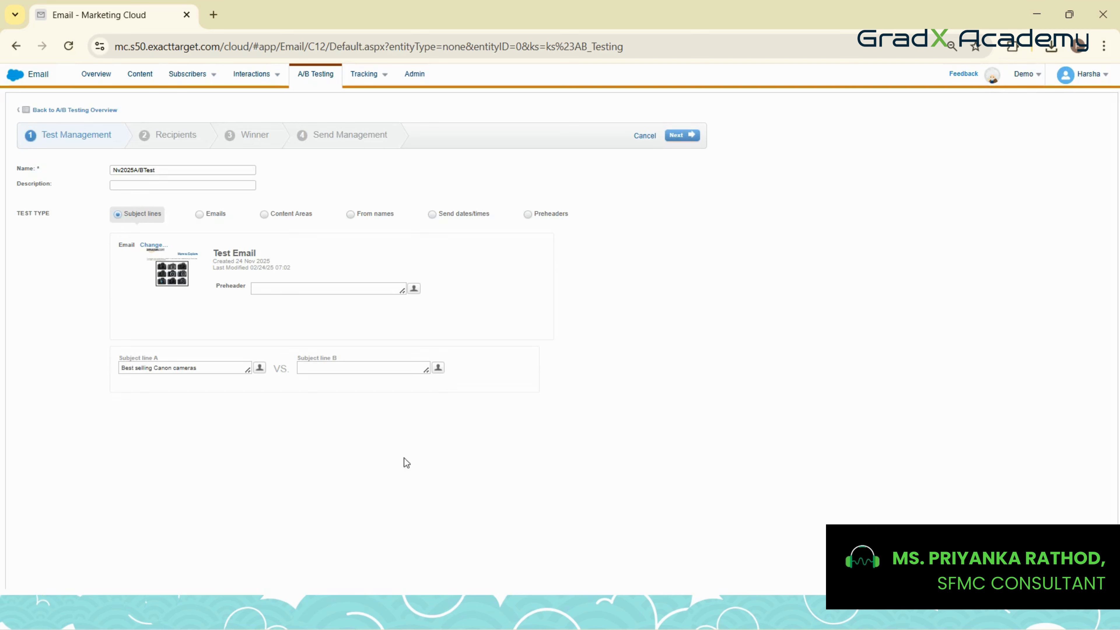
Replace subject line A with "Weekend Sale is Live", cut from the sticky note
triple_click(200, 368)
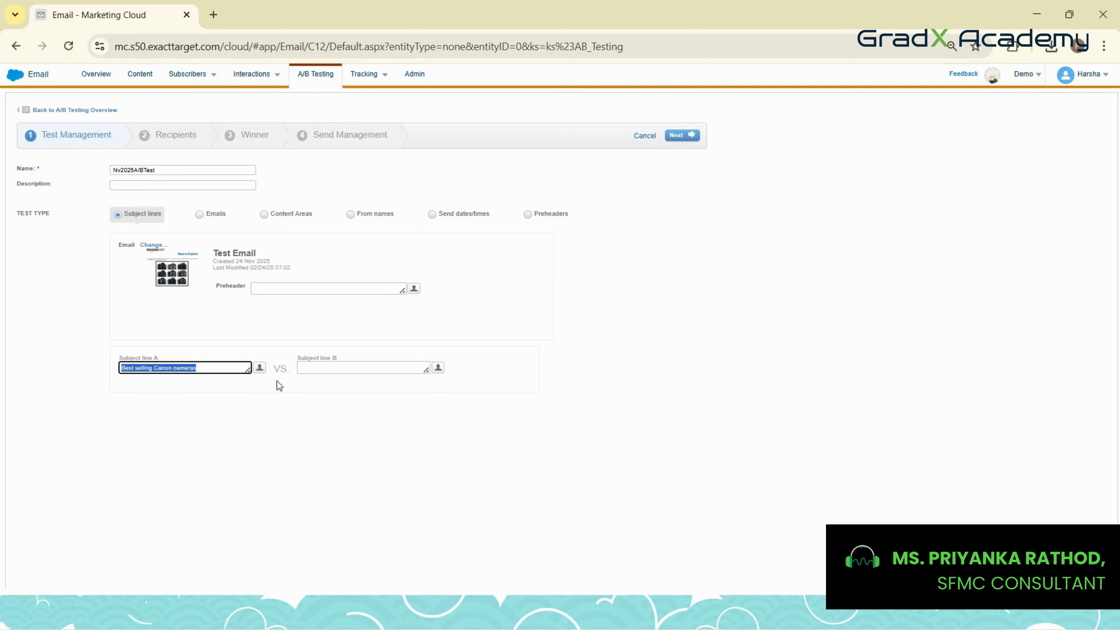
left_click(342, 369)
triple_click(195, 370)
key("alt+Tab")
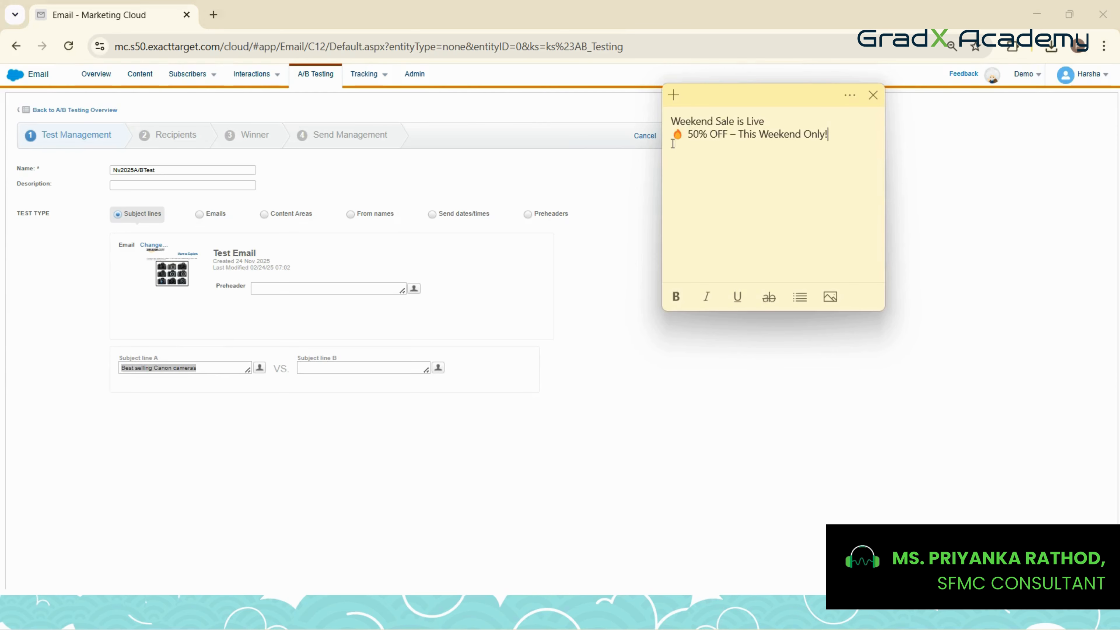
triple_click(677, 125)
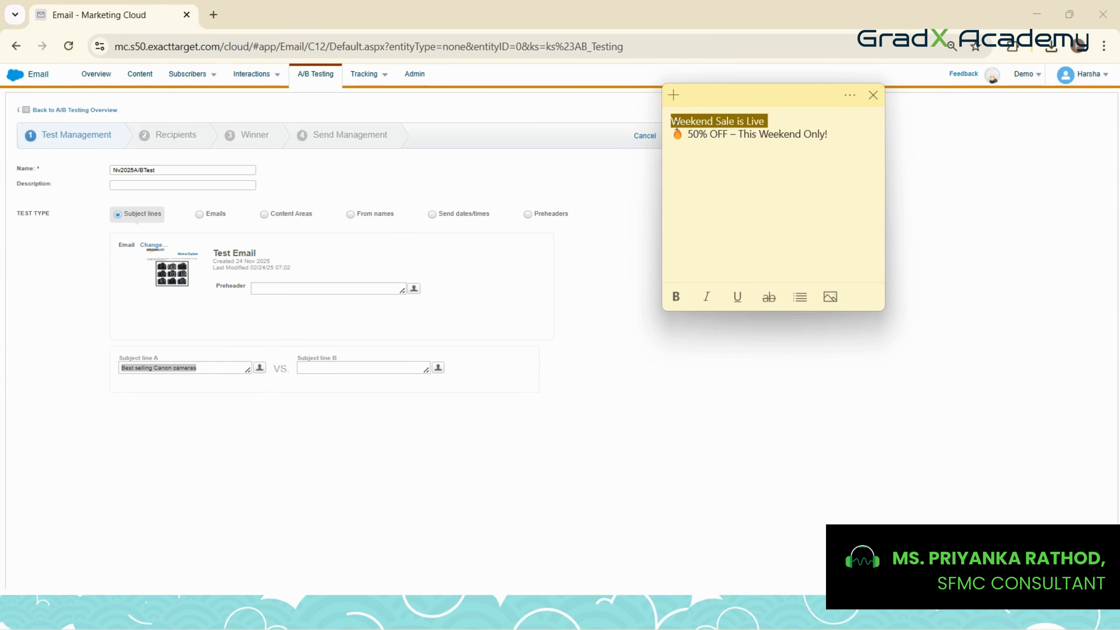
key("ctrl+x")
double_click(163, 368)
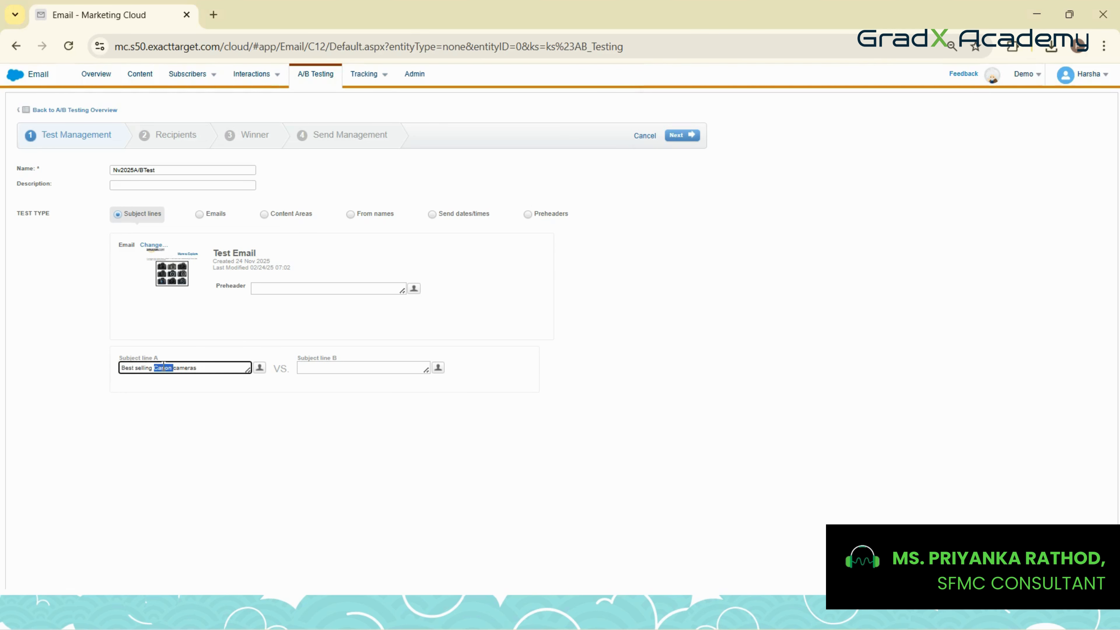
triple_click(163, 368)
key("ctrl+v")
Fill subject line B with "🔥 50% OFF – This Weekend Only!", cut from the sticky note
left_click(330, 366)
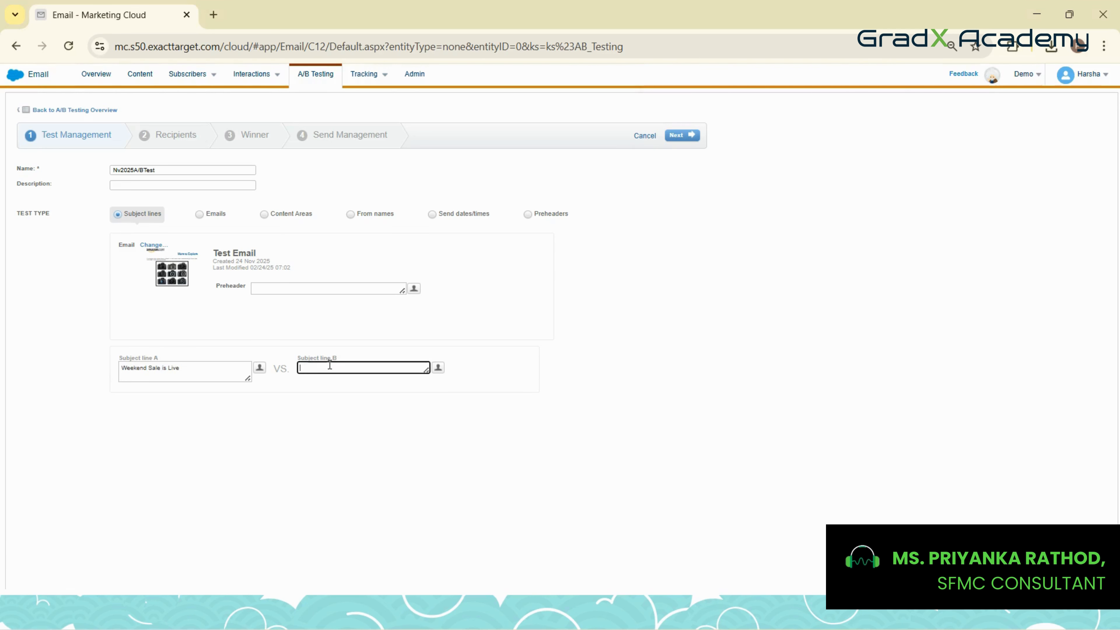
key("alt+Tab")
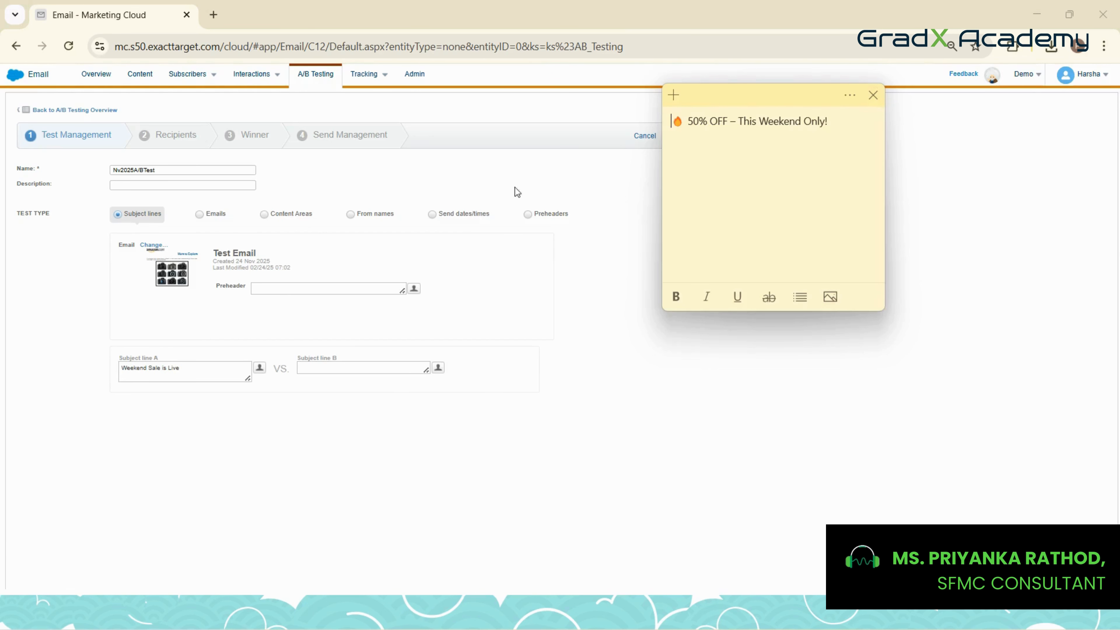
triple_click(706, 128)
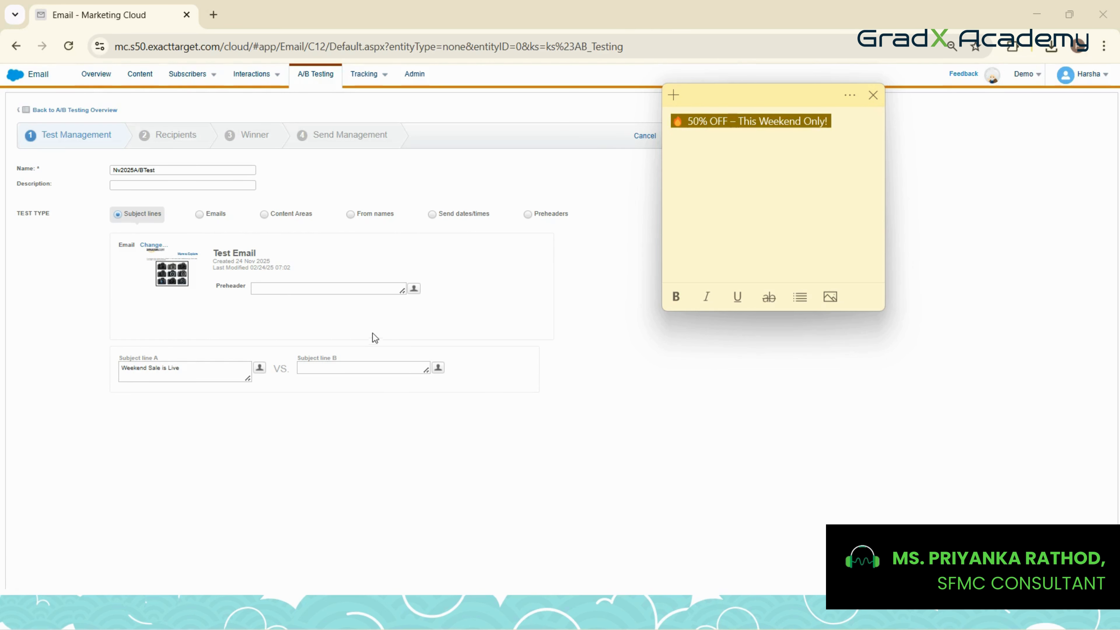
key("ctrl+x")
left_click(324, 368)
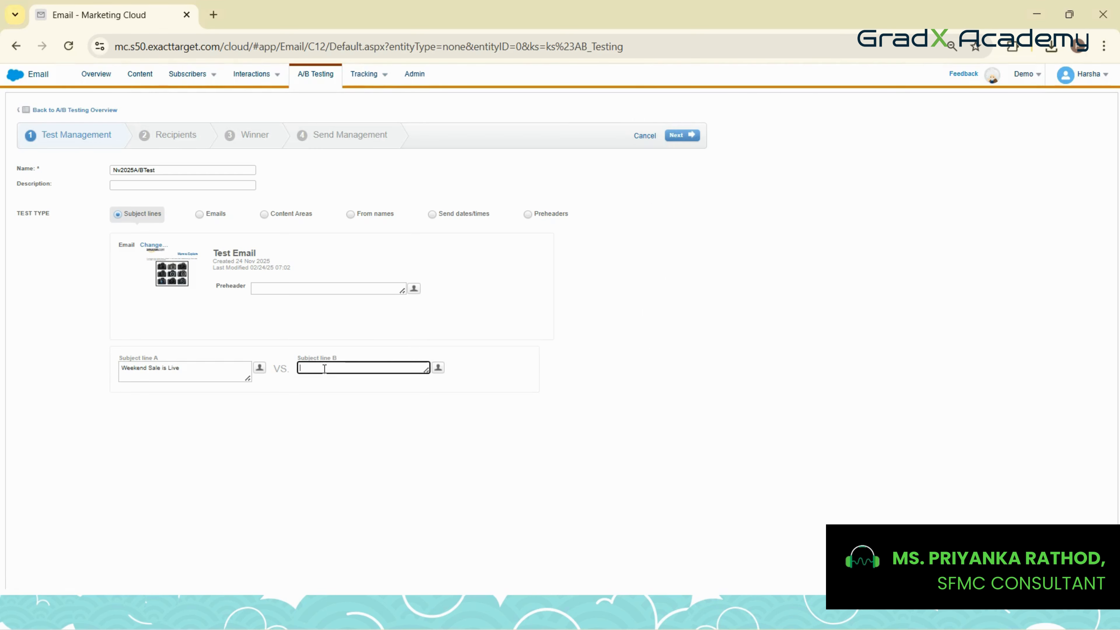
key("ctrl+v")
Remove the trailing line break from subject line A
left_click(143, 370)
left_click(161, 380)
key("BackSpace")
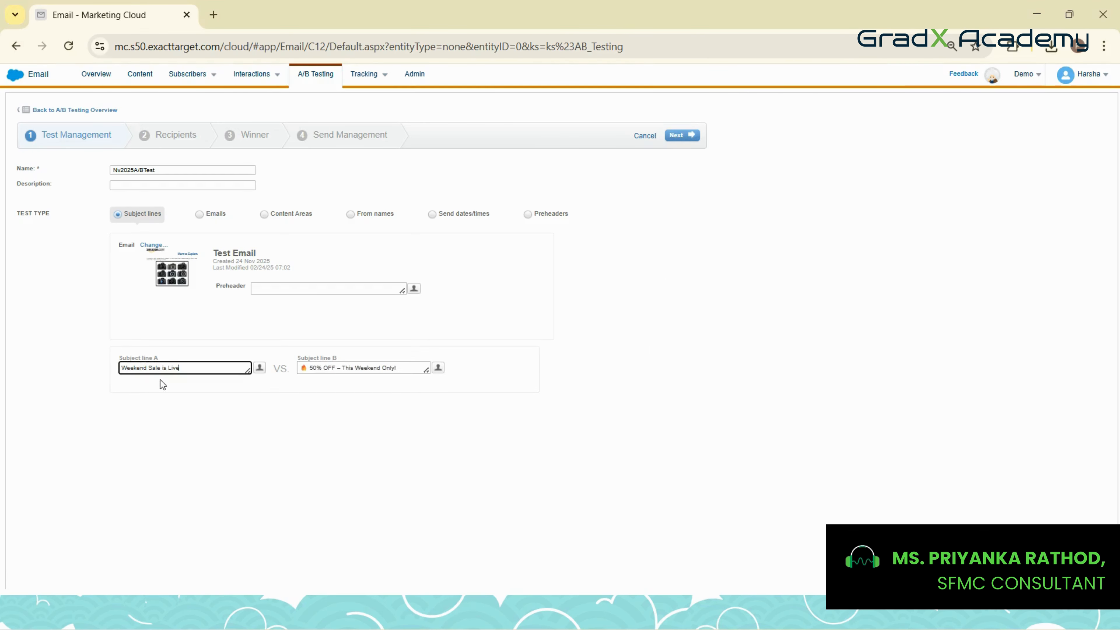
left_click(196, 411)
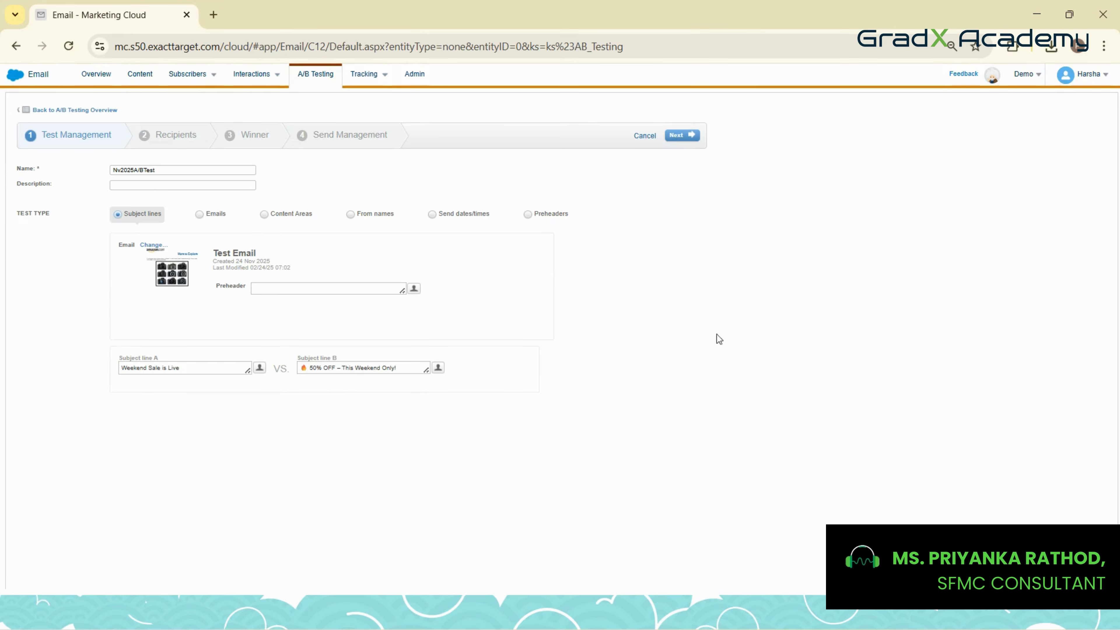
Continue to the recipients stage and select the New_Leads_DE data extension from the Nov2025 folder as recipients
left_click(681, 136)
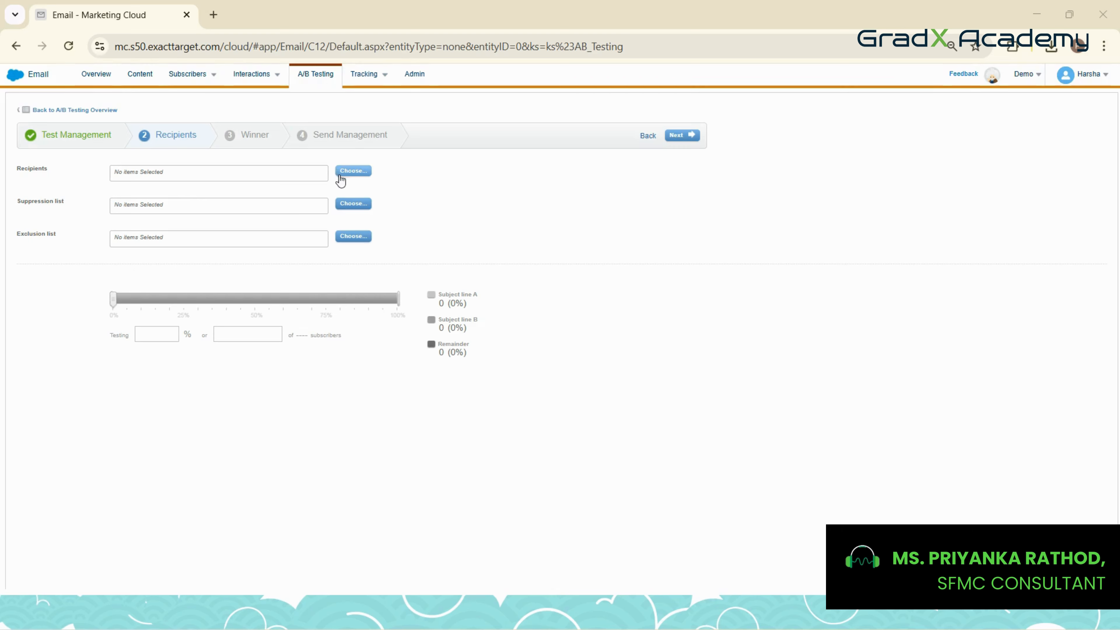
left_click(358, 173)
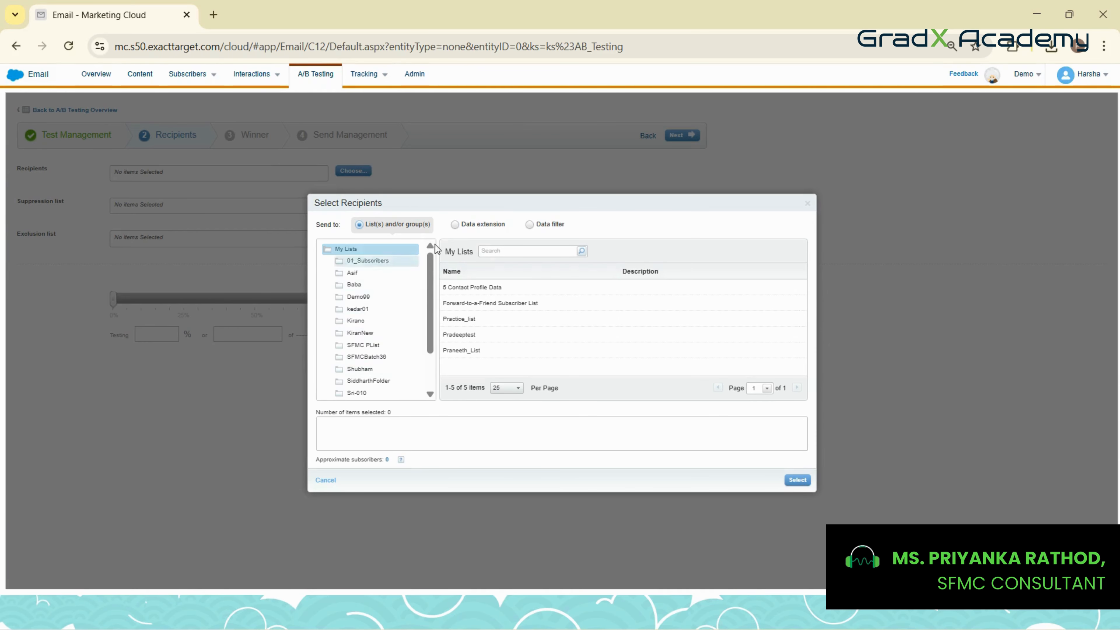
left_click(455, 224)
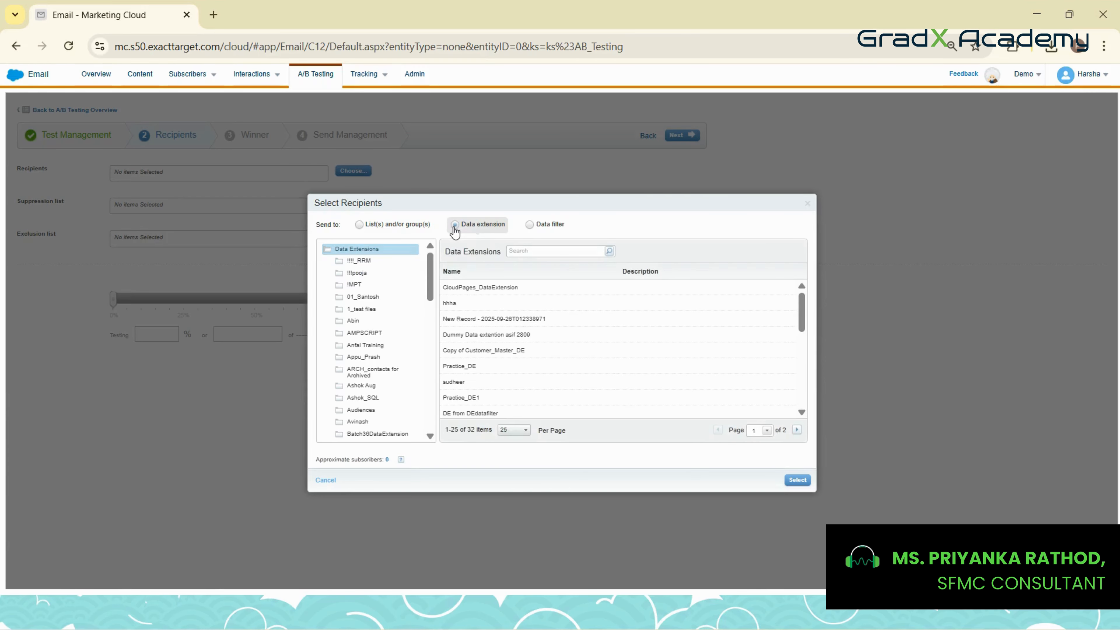
scroll(372, 370, "down", 3)
scroll(372, 370, "down", 6)
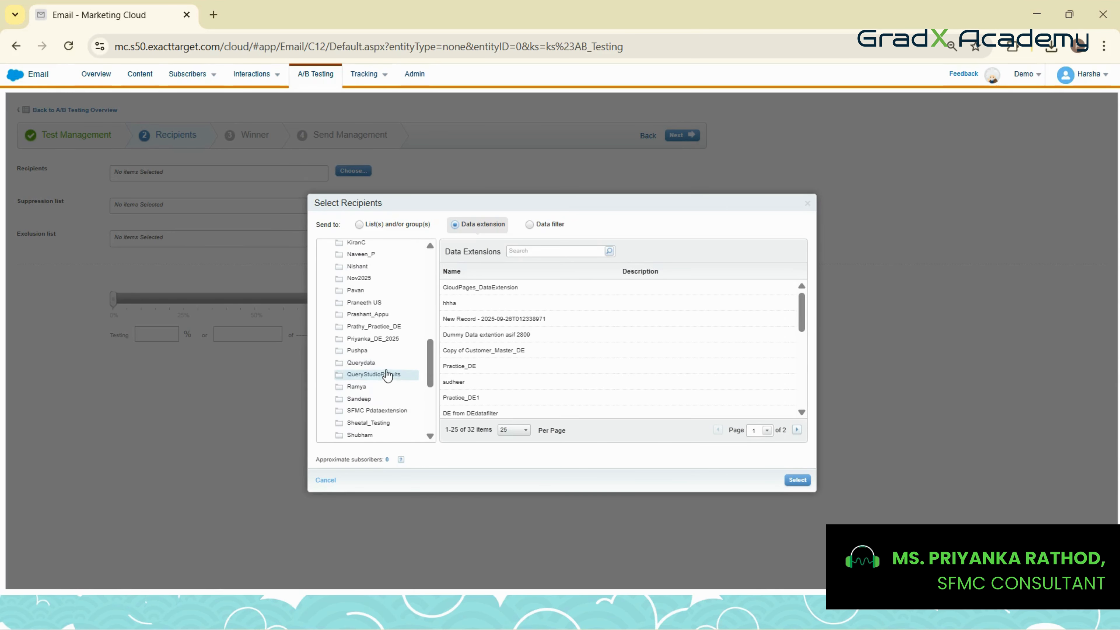
left_click(379, 283)
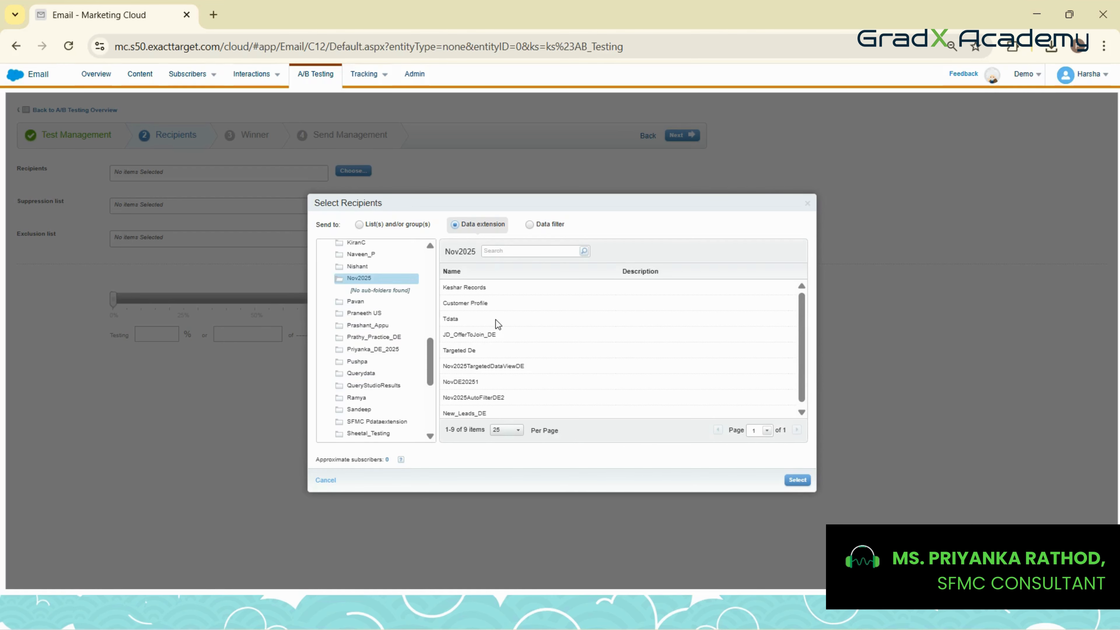
scroll(504, 331, "down", 1)
left_click(478, 411)
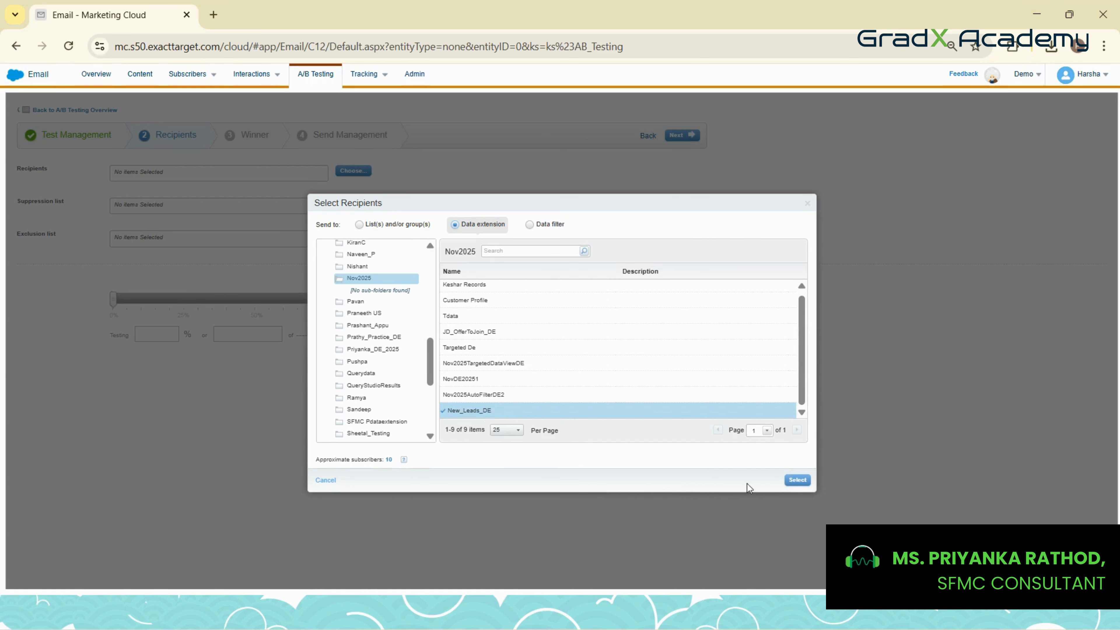
left_click(797, 480)
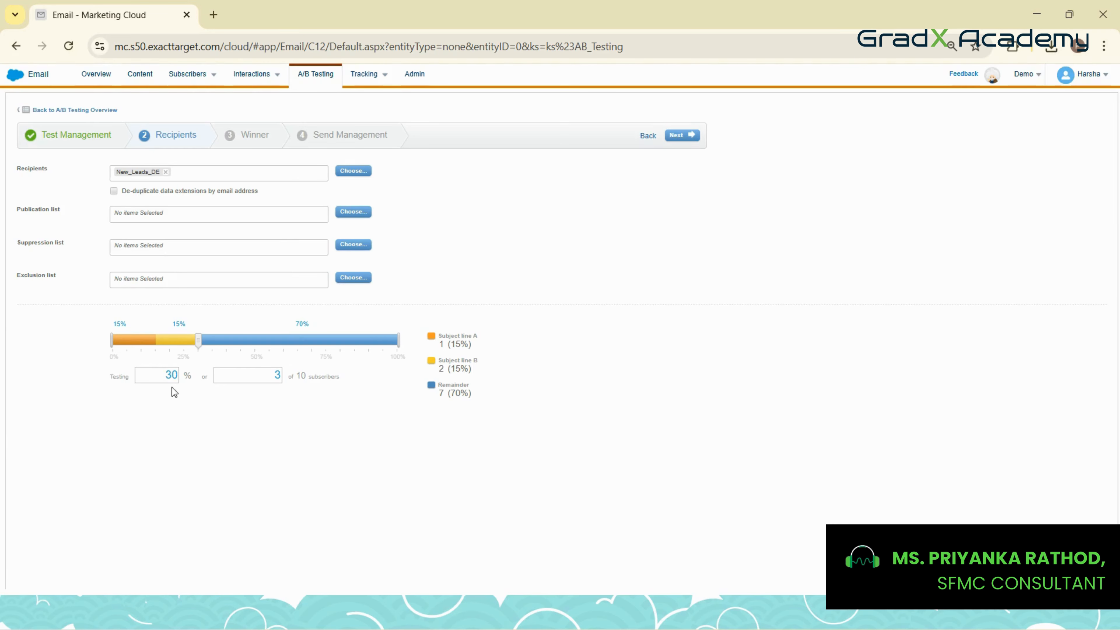
Set the testing share to 40% of subscribers and continue to the winner settings
double_click(172, 375)
type("40")
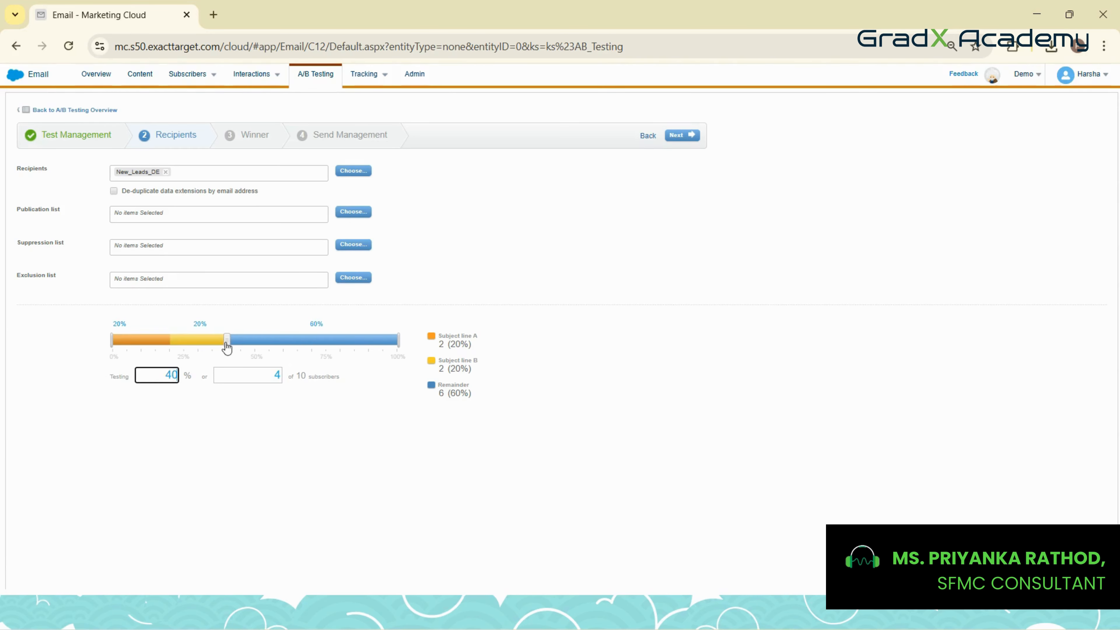
mouse_move(226, 347)
left_mouse_down()
mouse_move(217, 346)
mouse_move(230, 346)
left_mouse_up()
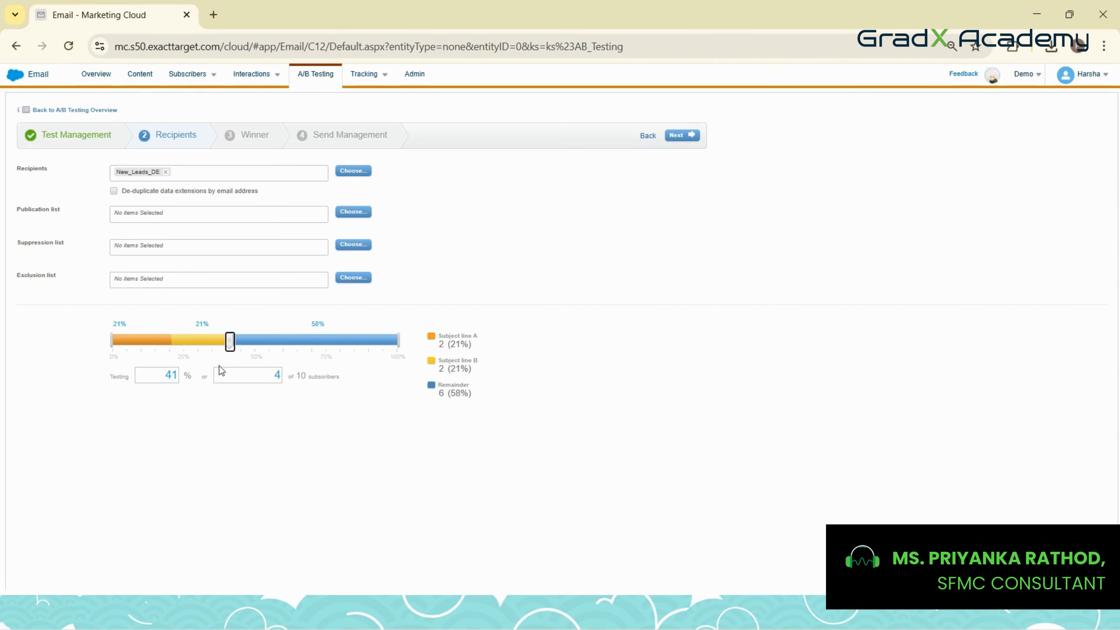
double_click(169, 375)
type("40")
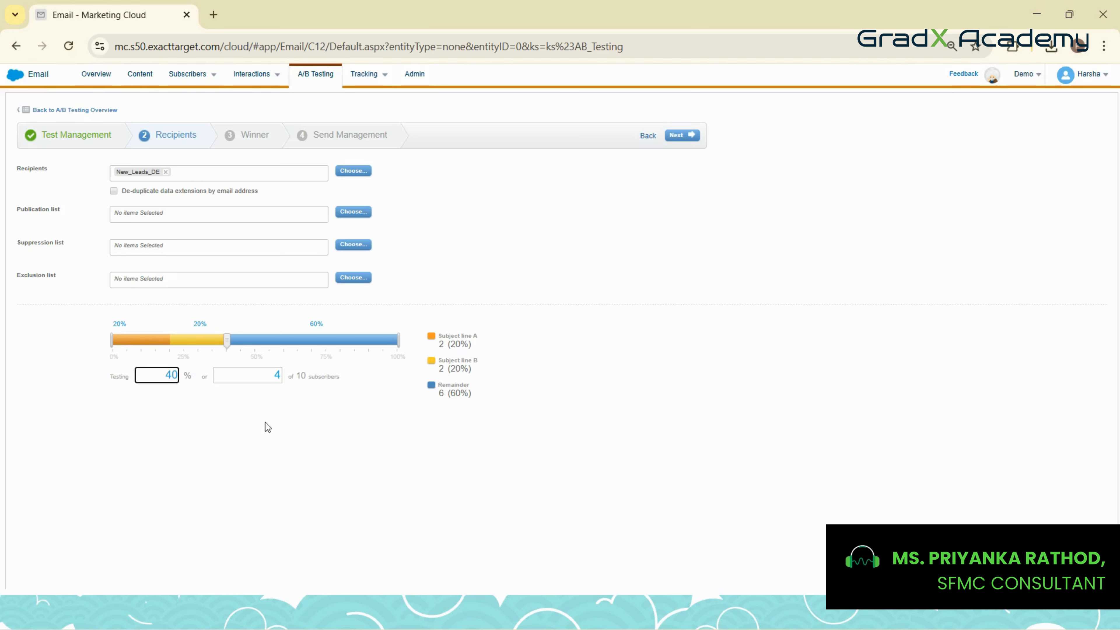
left_click(268, 427)
left_click(677, 136)
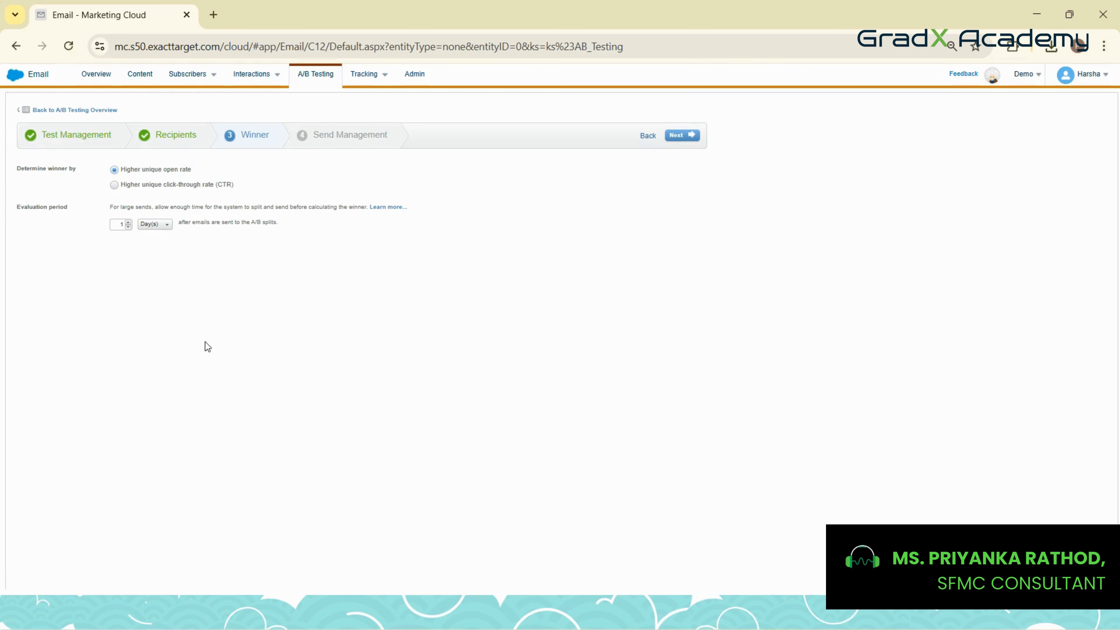
left_click(146, 225)
left_click(133, 287)
left_click(155, 226)
left_click(212, 270)
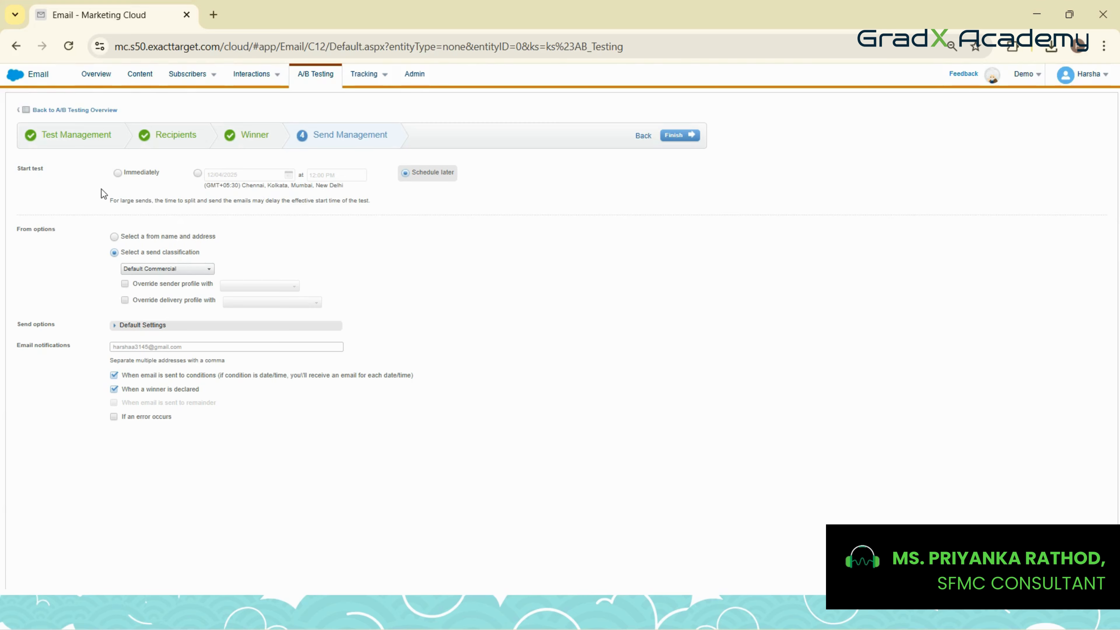
Set the test to start immediately with the winning email sent manually to the remainder, and finish the setup
left_click(117, 173)
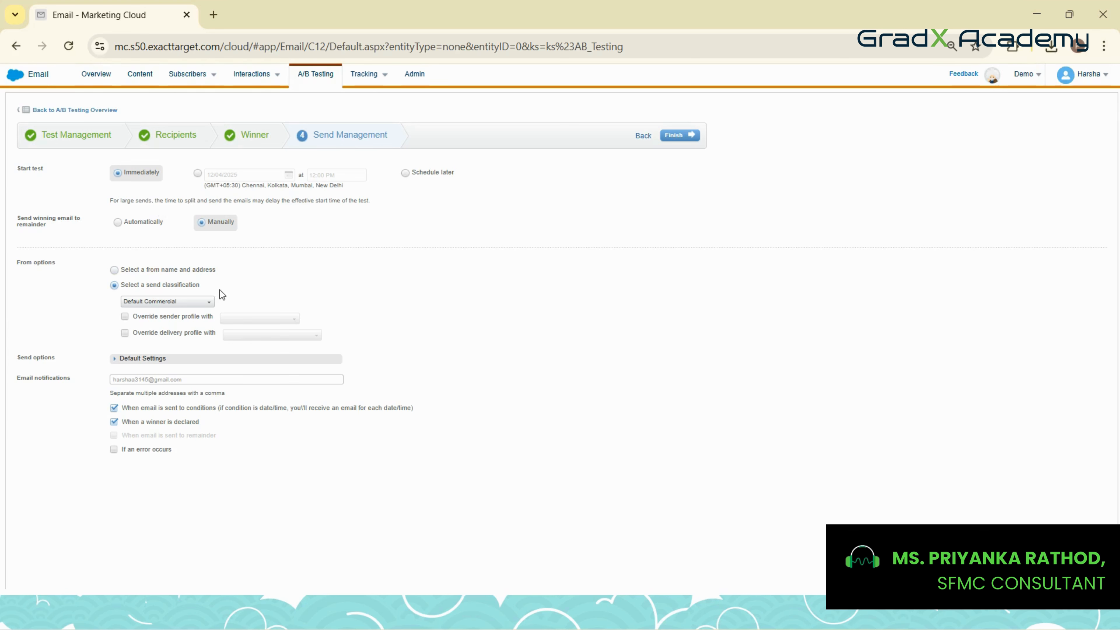
left_click(688, 136)
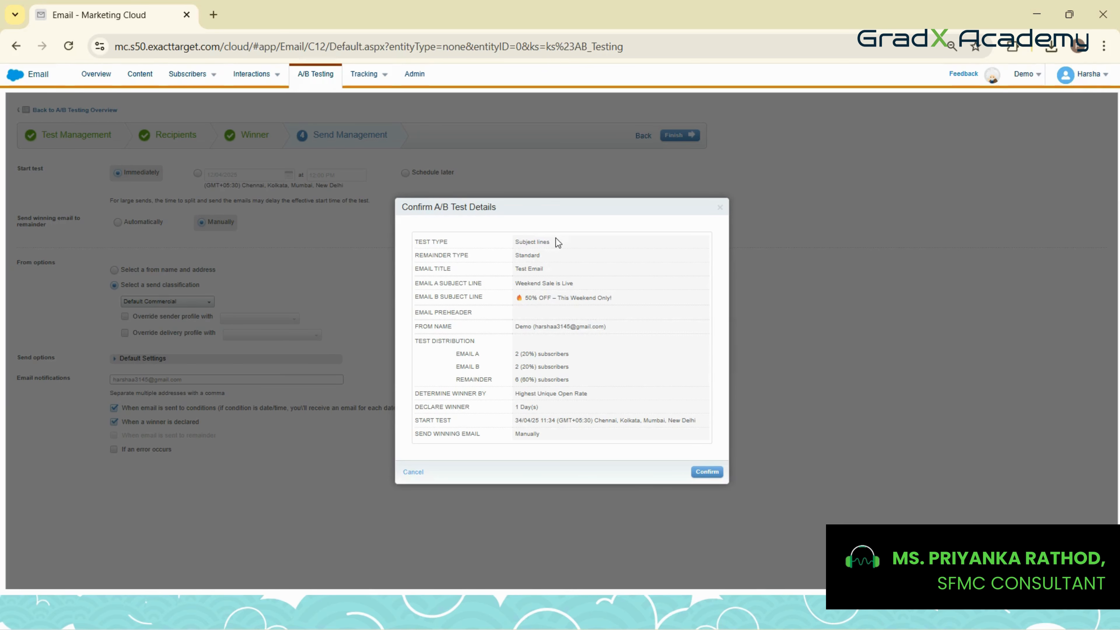
Review the test type, subject lines and sender in the A/B test summary, and confirm the test
triple_click(537, 243)
double_click(522, 254)
left_click_drag(514, 284, 573, 284)
triple_click(535, 293)
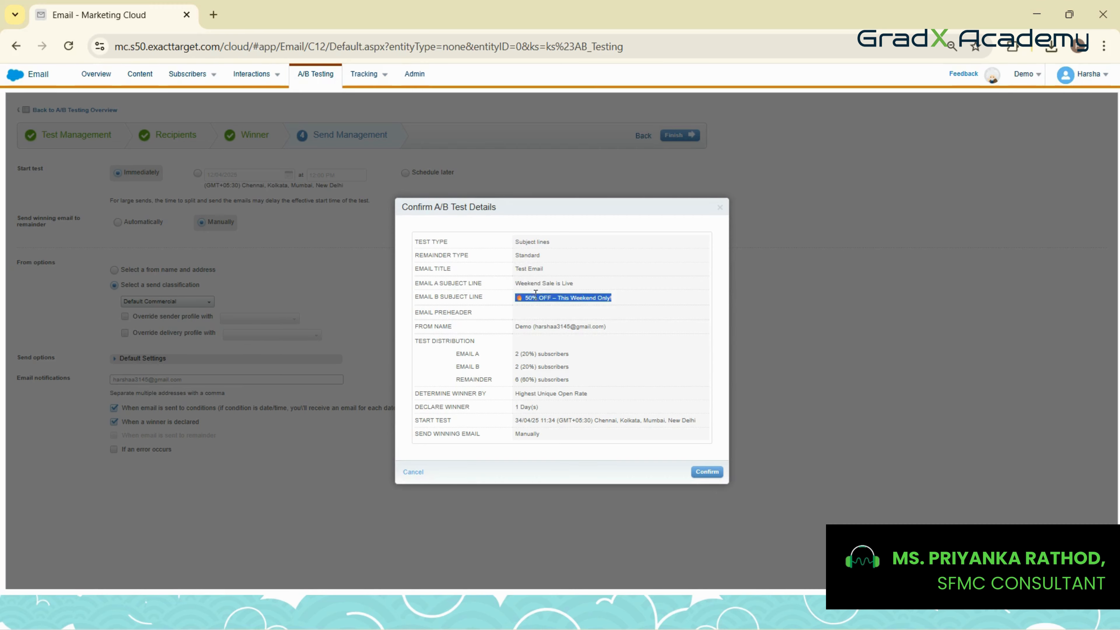
left_click(532, 330)
triple_click(535, 329)
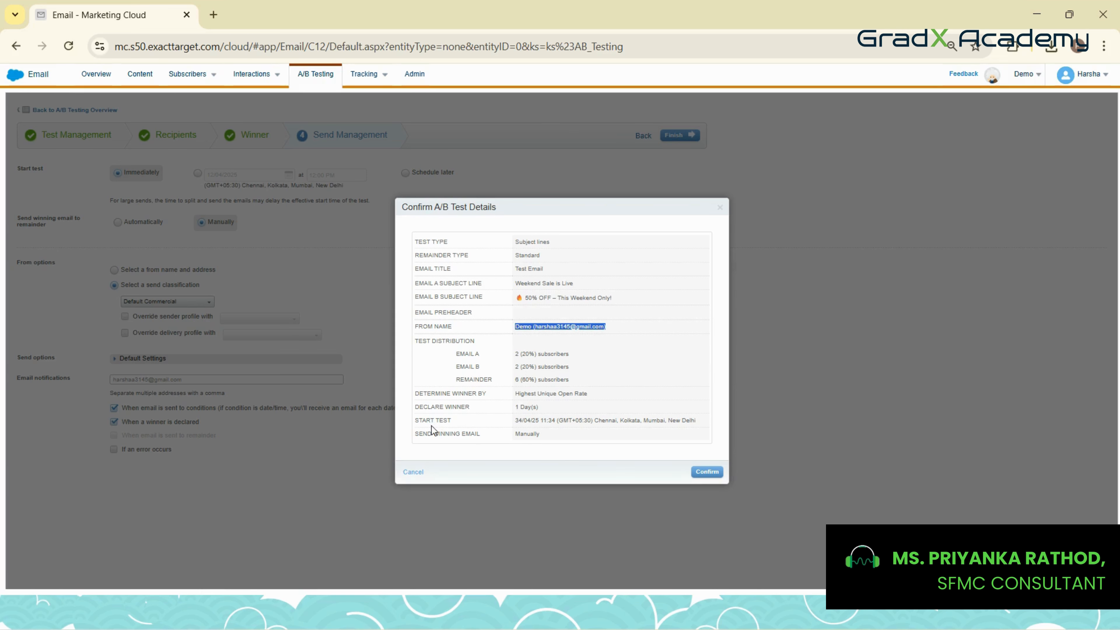
left_click(709, 471)
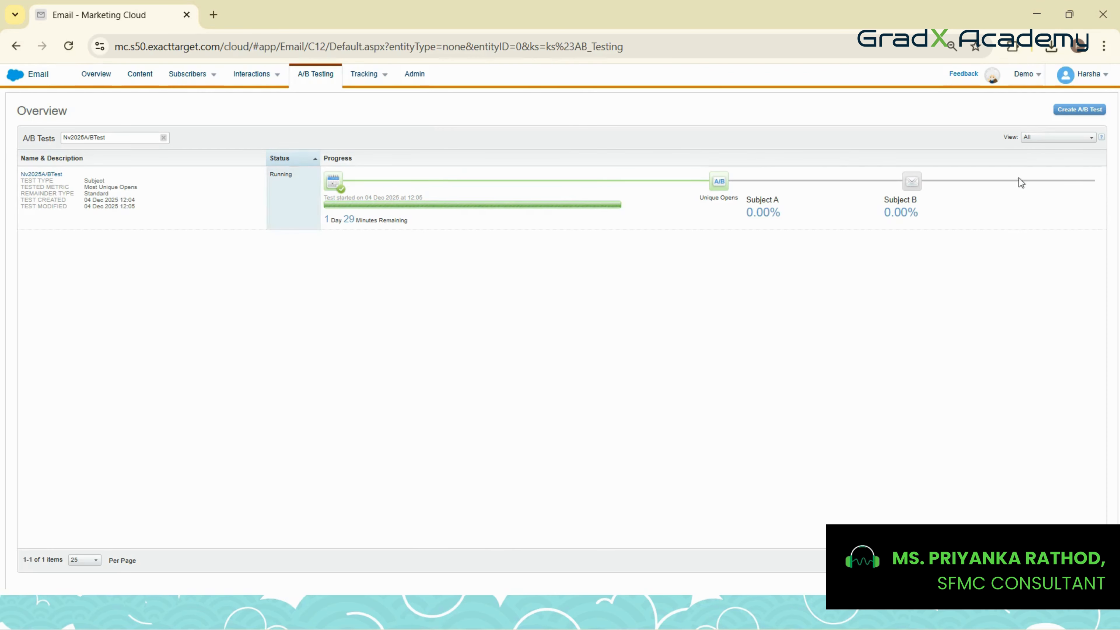
List all A/B tests in the overview and check the status and progress of the running tests
left_click(1036, 138)
left_click(1039, 149)
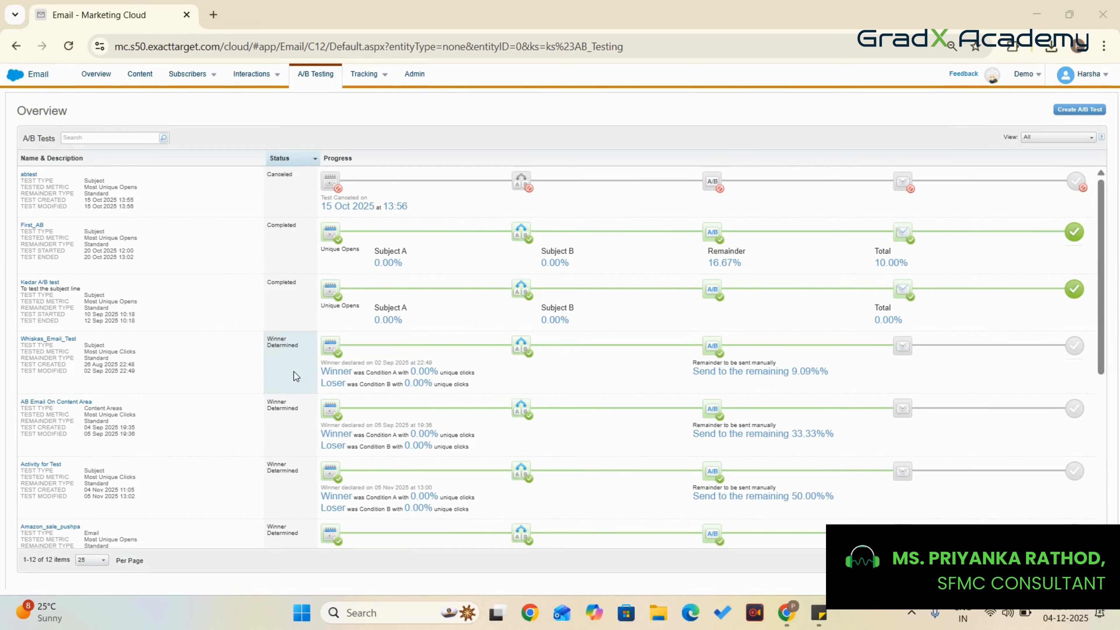
scroll(294, 387, "down", 3)
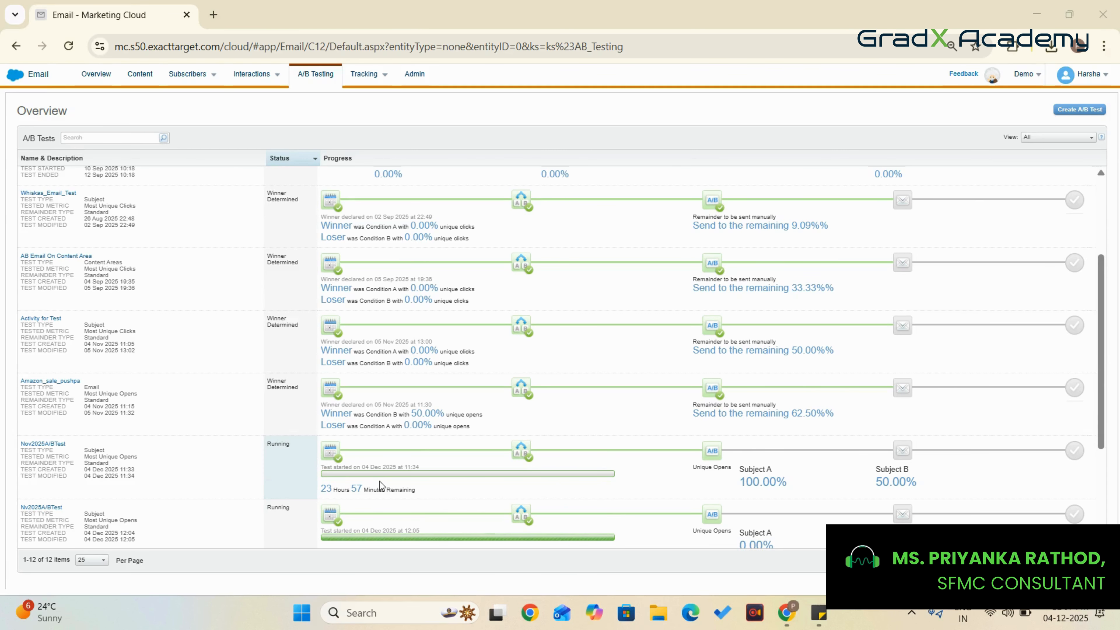
scroll(379, 481, "up", 3)
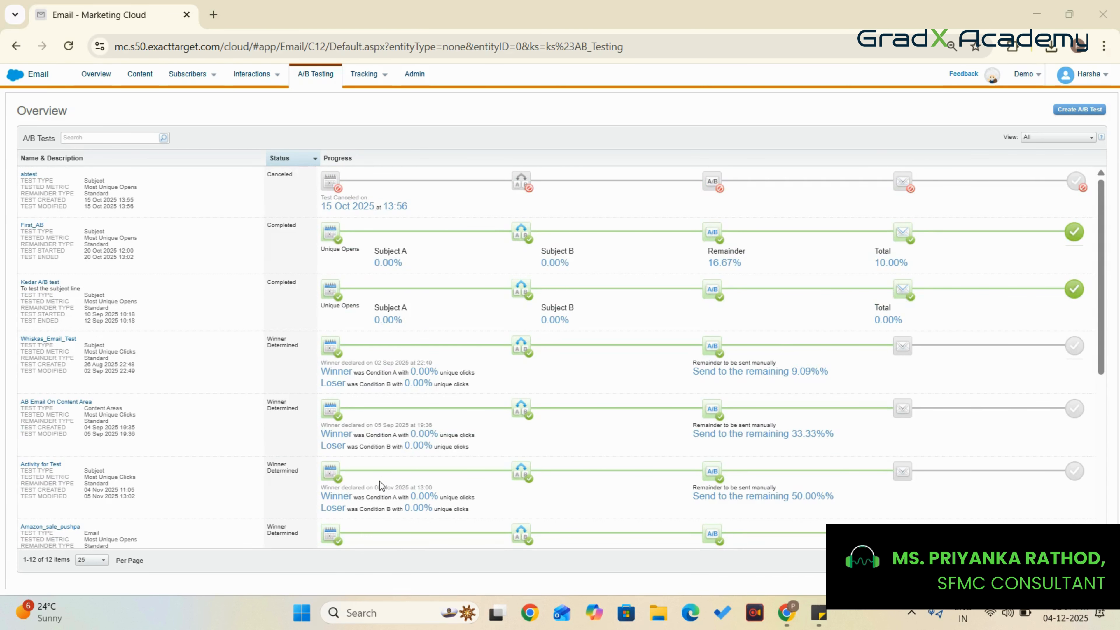